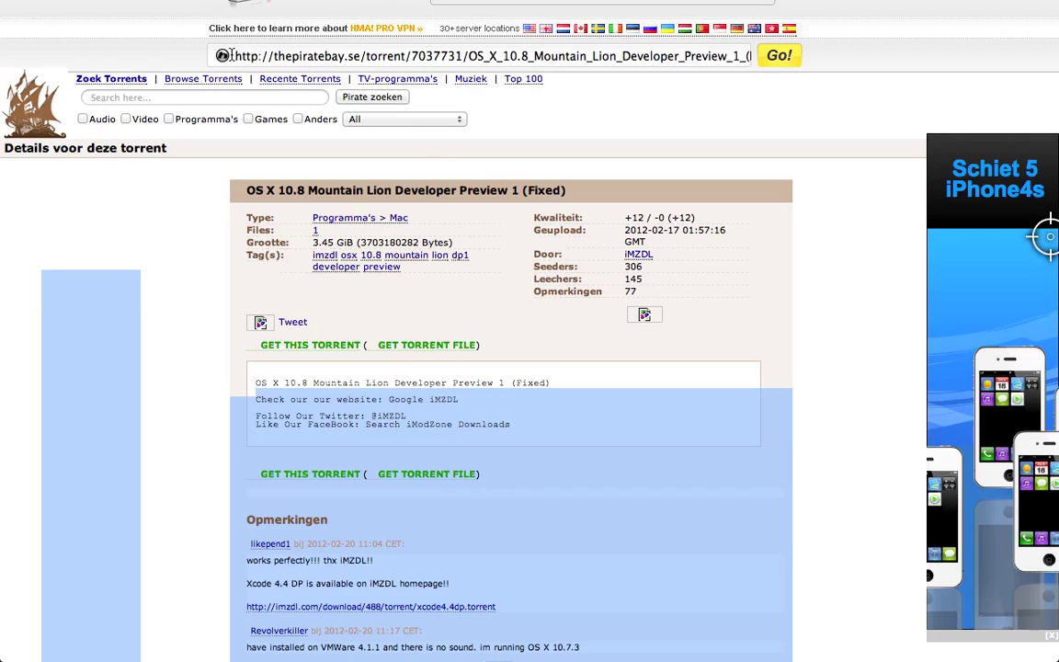
- Bring up the Finder search of Downloads for "mountain" showing the OS X 10.8 DP 1 image and torrent
scroll(402, 372, down, 1)
scroll(402, 373, down, 3)
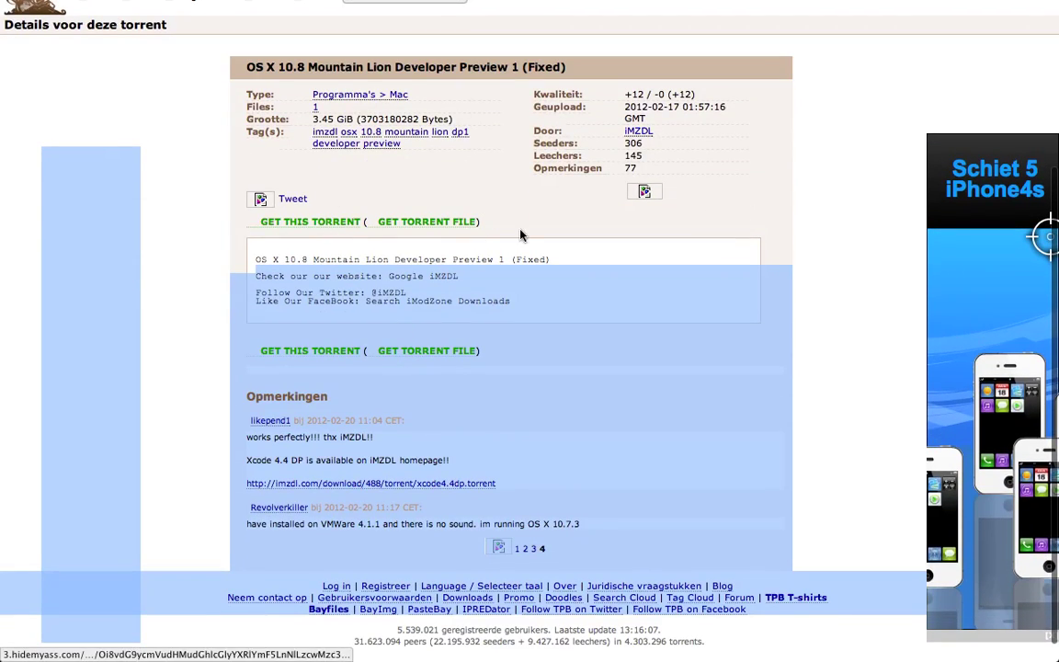
key(ctrl+Right)
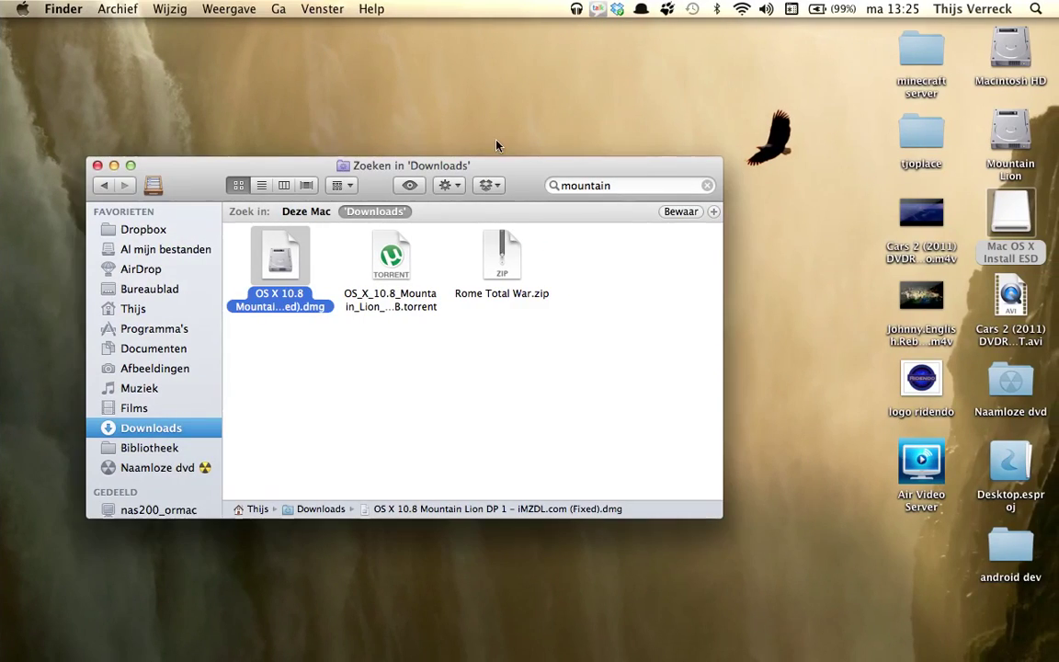
mouse_move(503, 168)
mouse_down()
mouse_move(564, 97)
mouse_move(657, 55)
mouse_up()
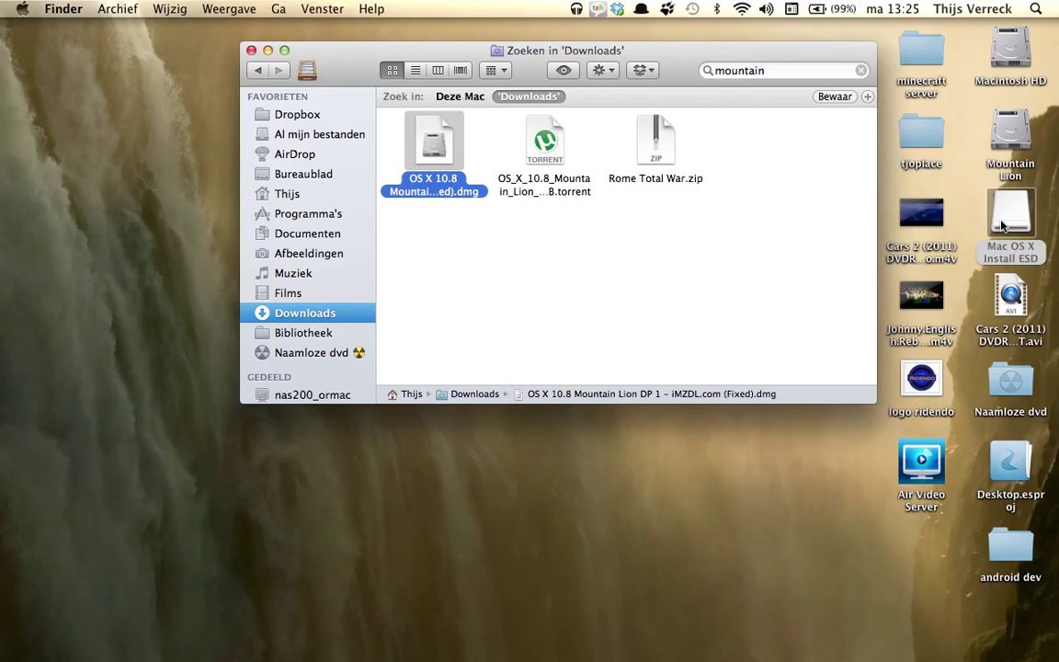
- Open the Mac OS X Install ESD volume showing the Installeer OS X Mountain Lion Preview 1 installer
double_click(1003, 226)
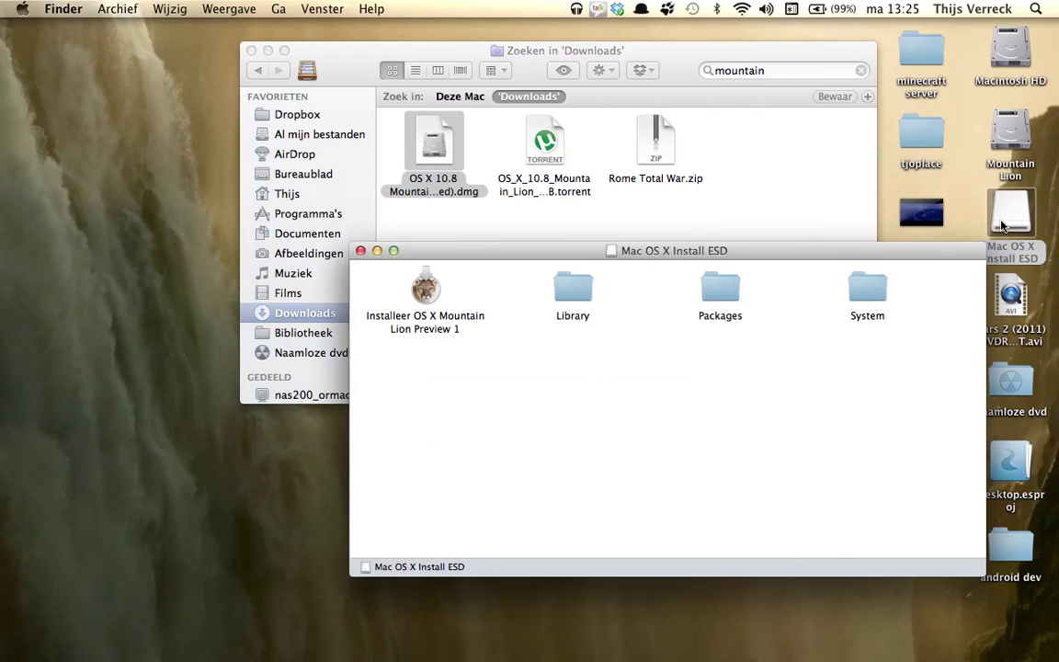
mouse_move(453, 256)
mouse_down()
mouse_move(477, 46)
mouse_move(493, 173)
mouse_up()
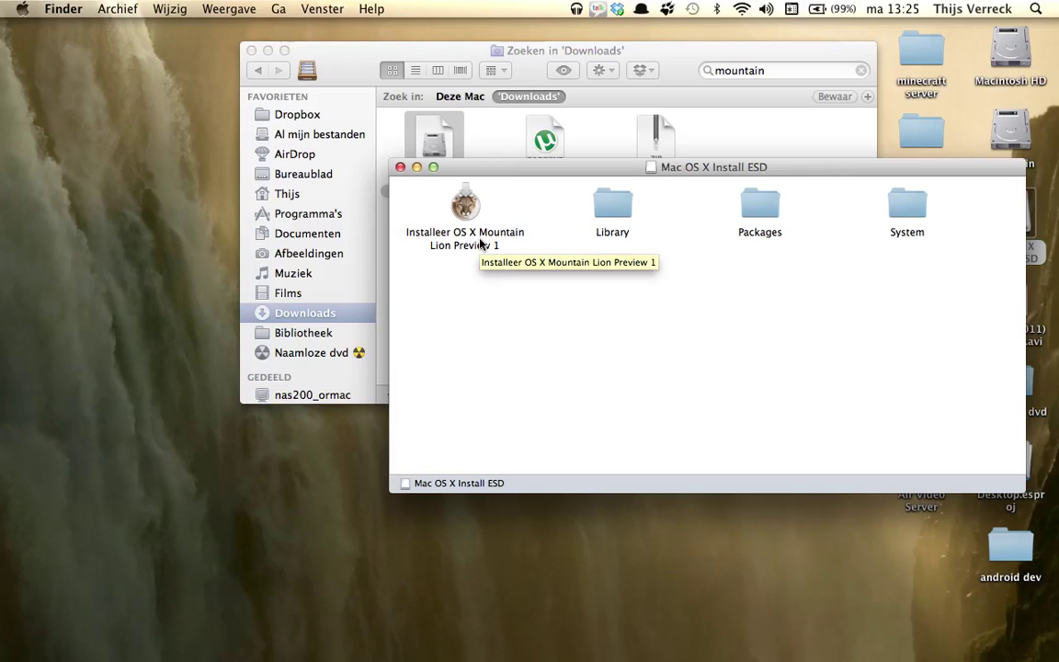
- Launch Schijfhulpprogramma via Spotlight and select the 500,11 GB internal disk
click(1036, 11)
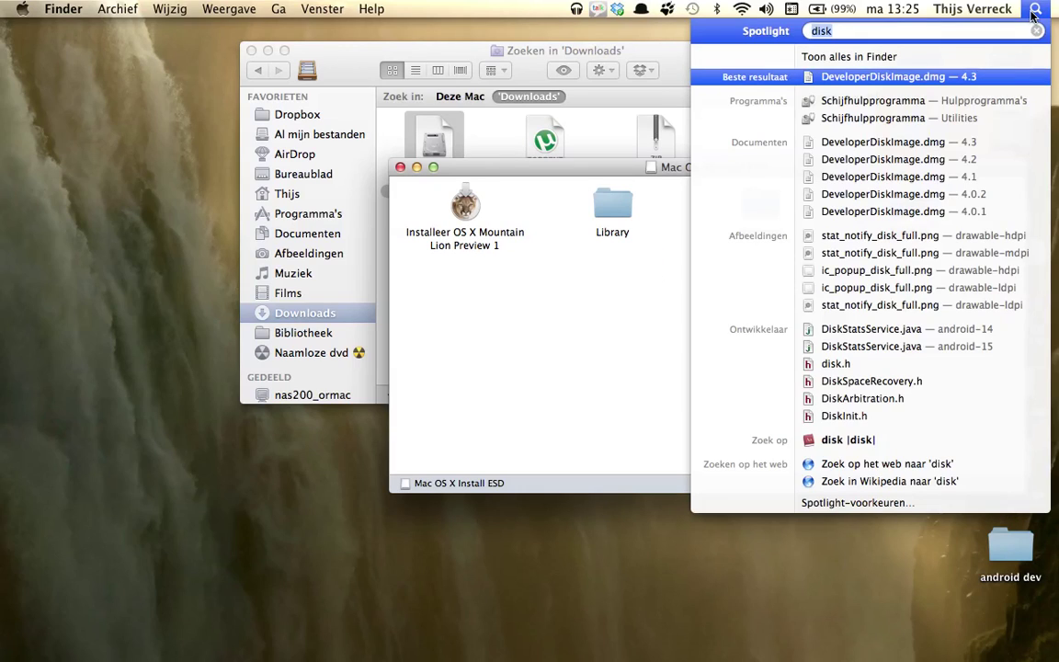
click(882, 103)
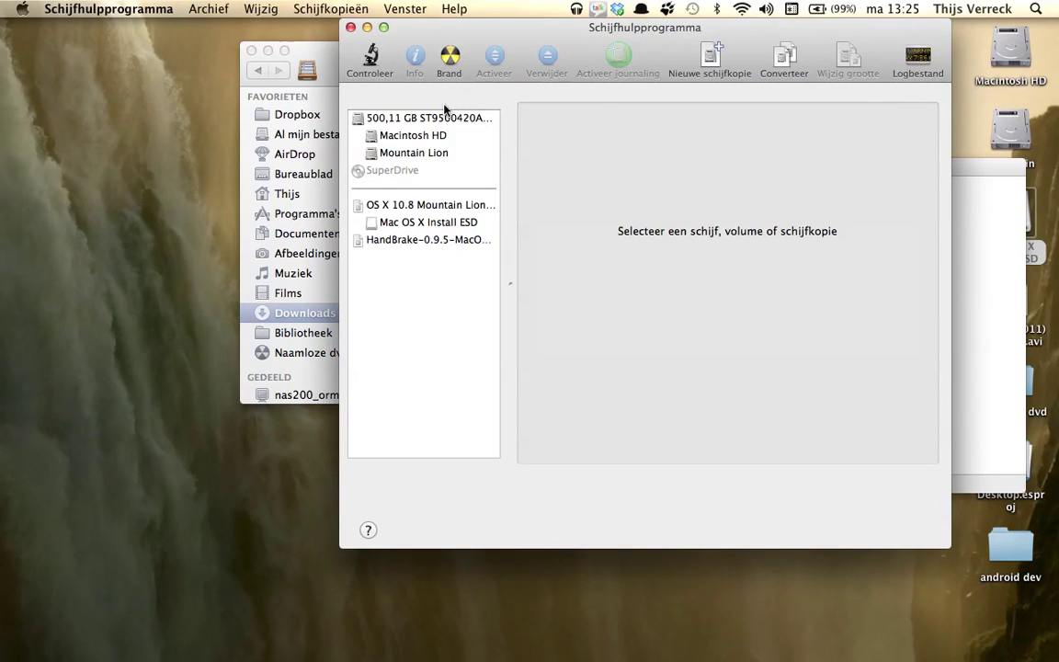
click(439, 123)
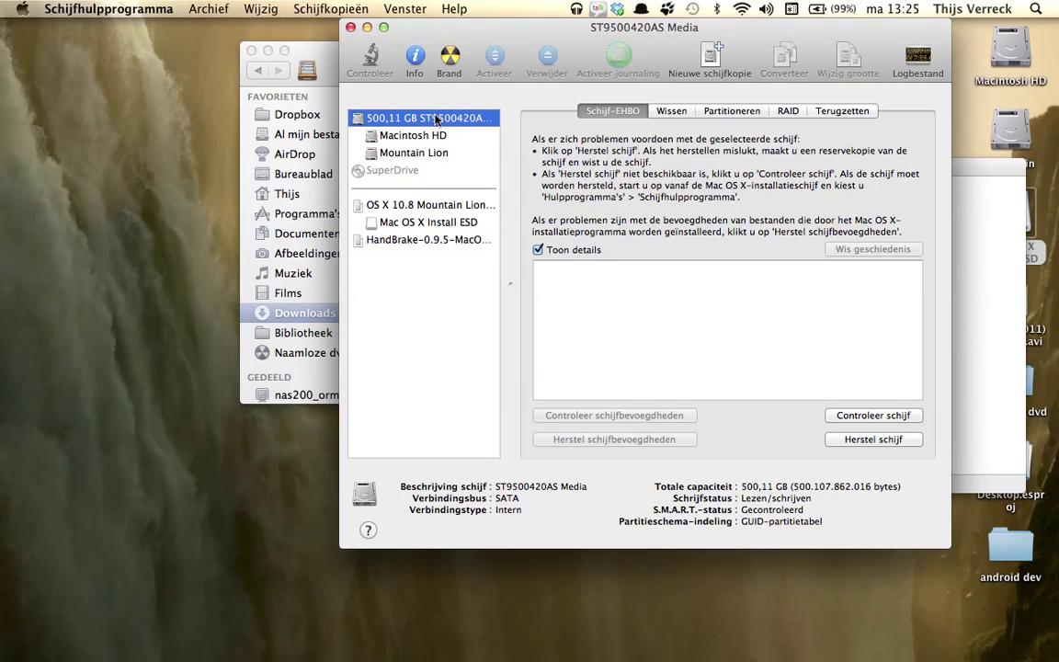
- Show the Partitioneren layout and select the 91,27 GB Mountain Lion partition
click(710, 113)
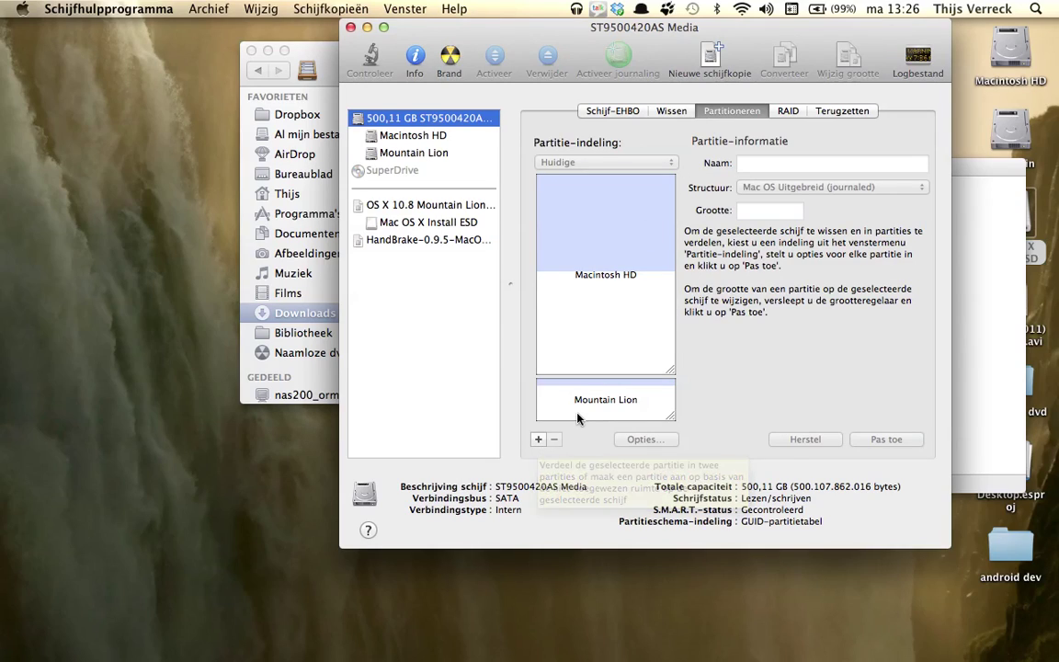
click(577, 414)
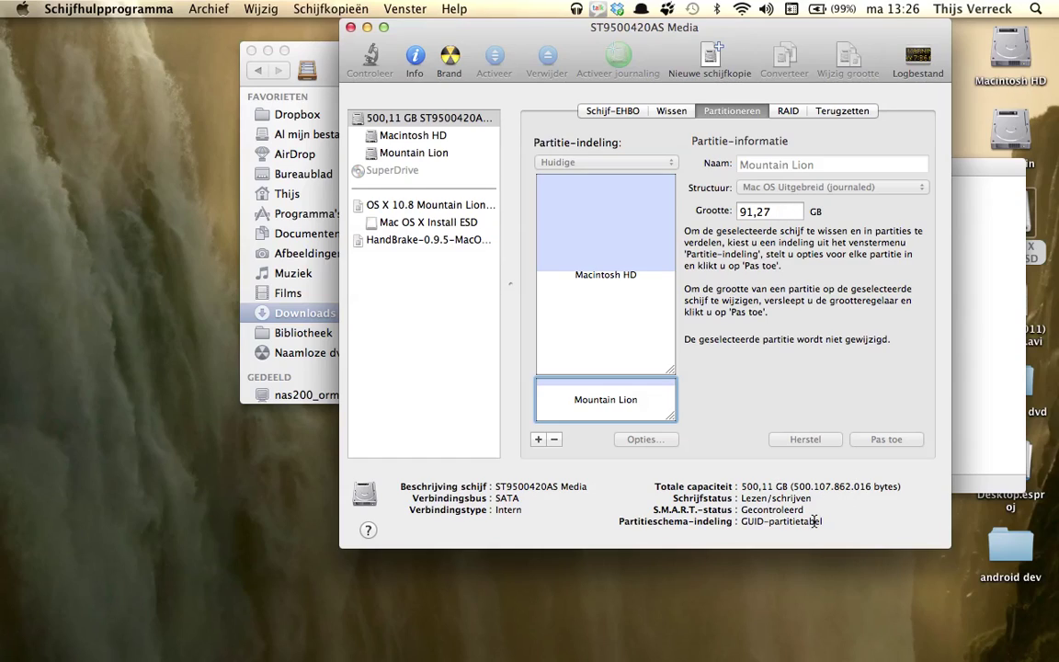
drag(815, 522, 655, 510)
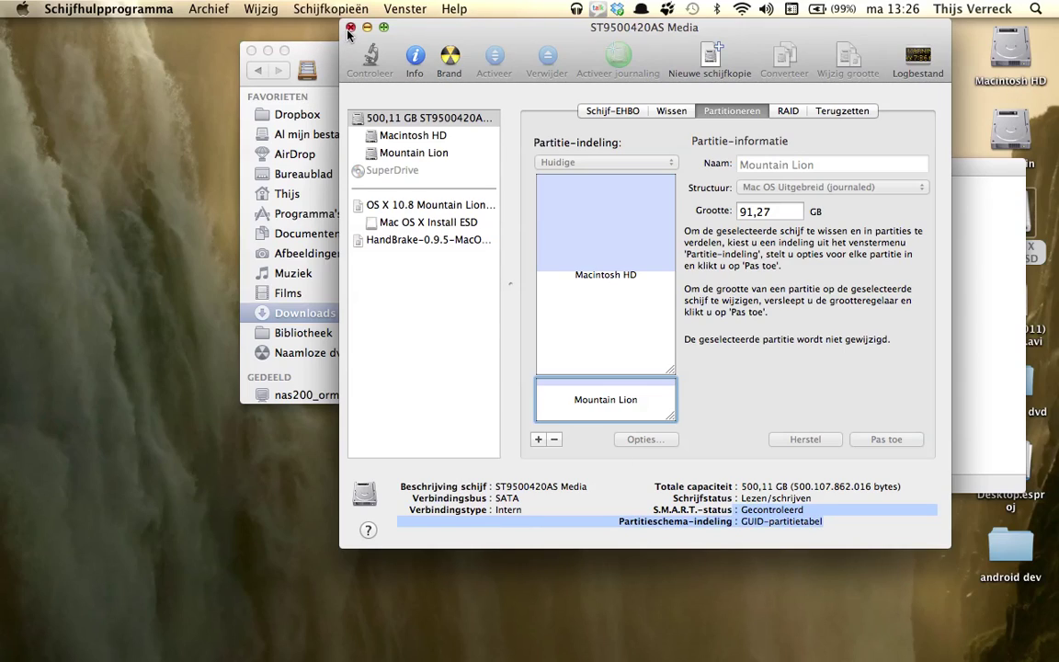
- Quit Disk Utility and launch the Mountain Lion Preview installer app
key(super+q)
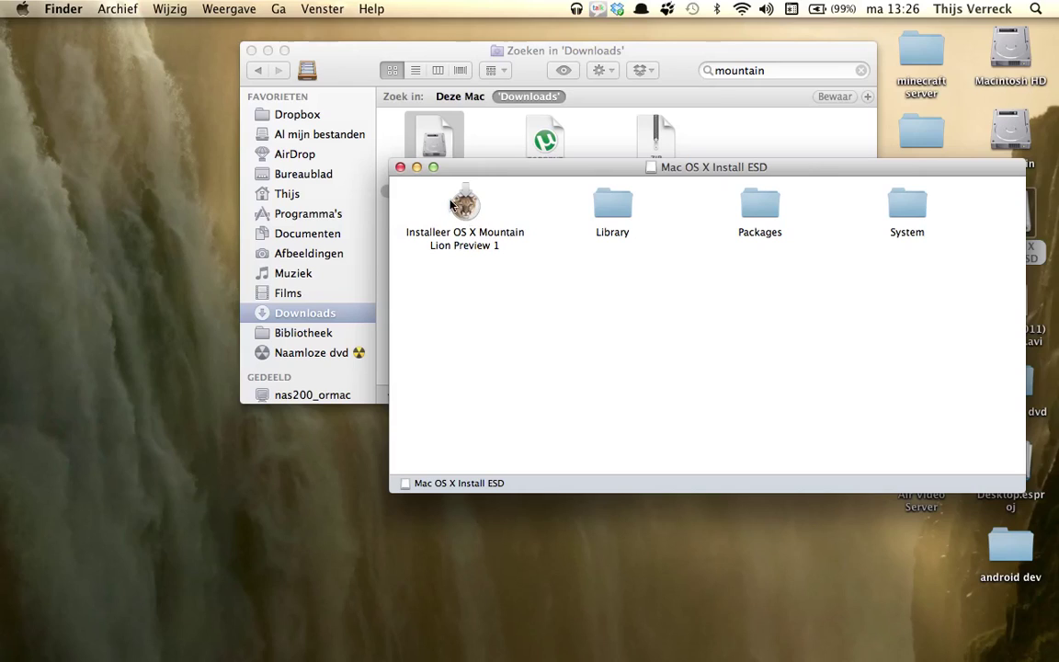
click(464, 207)
double_click(464, 207)
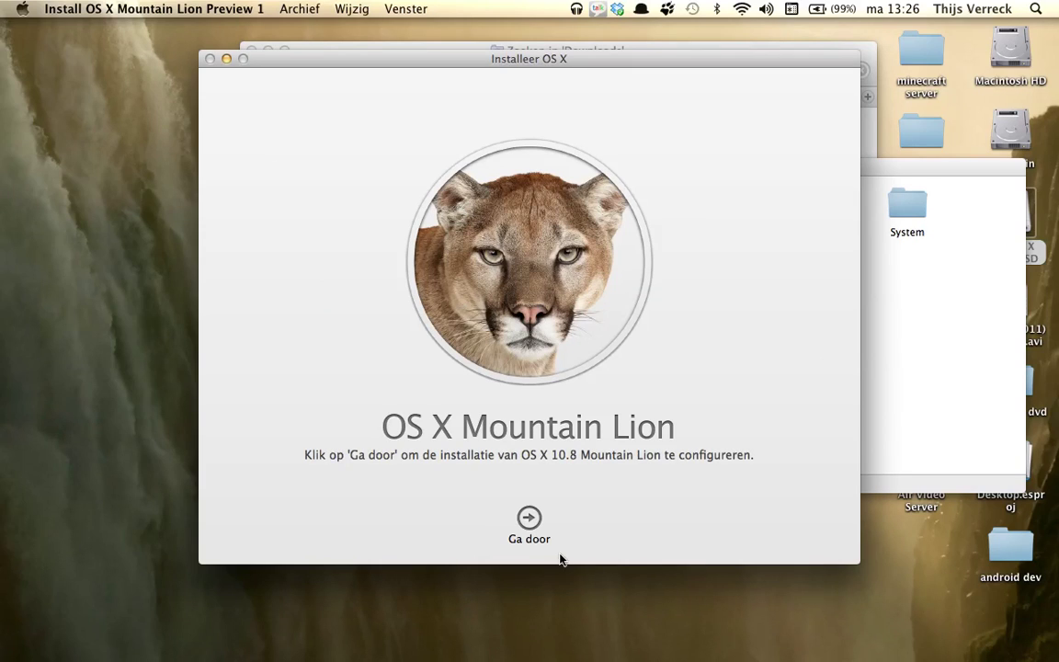
- Continue past the intro and accept the installer's license agreement with Akkoord
click(531, 520)
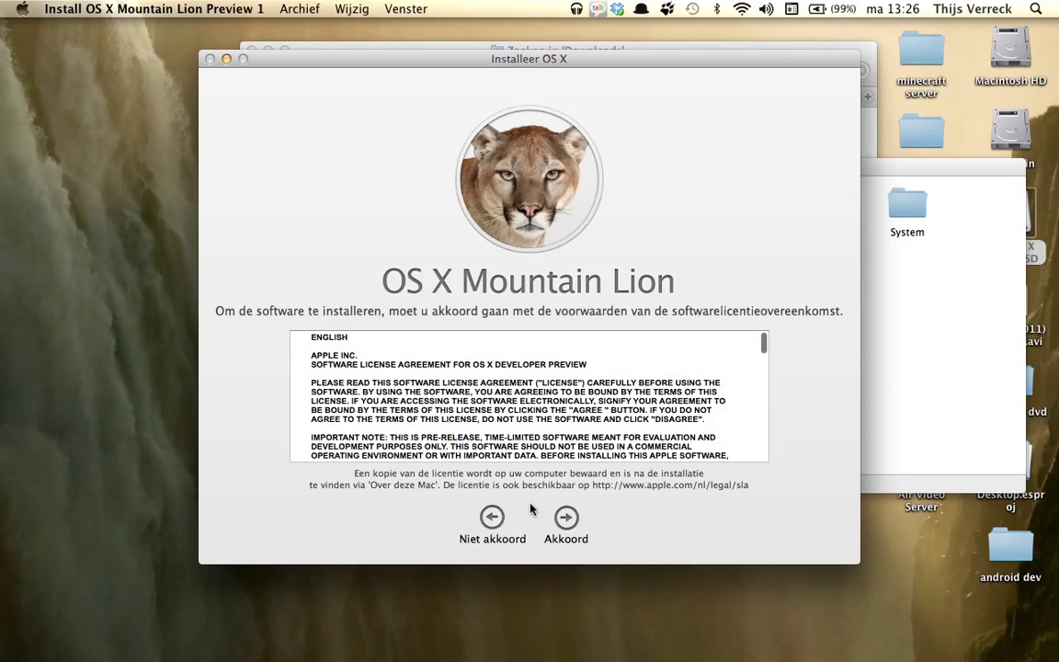
scroll(526, 445, down, 3)
scroll(526, 445, down, 2)
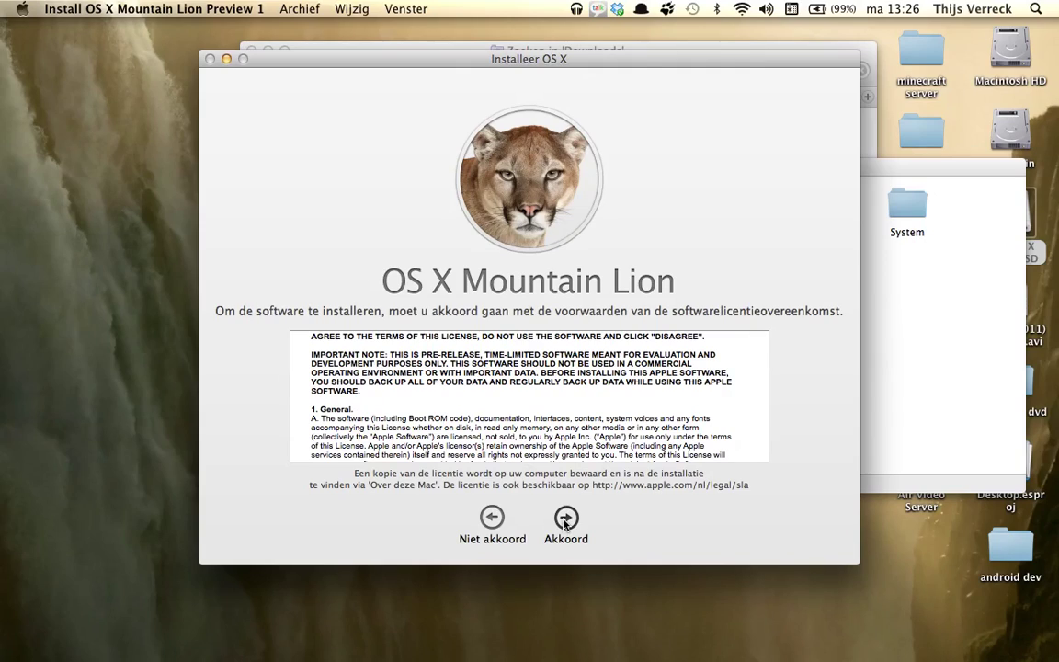
click(566, 519)
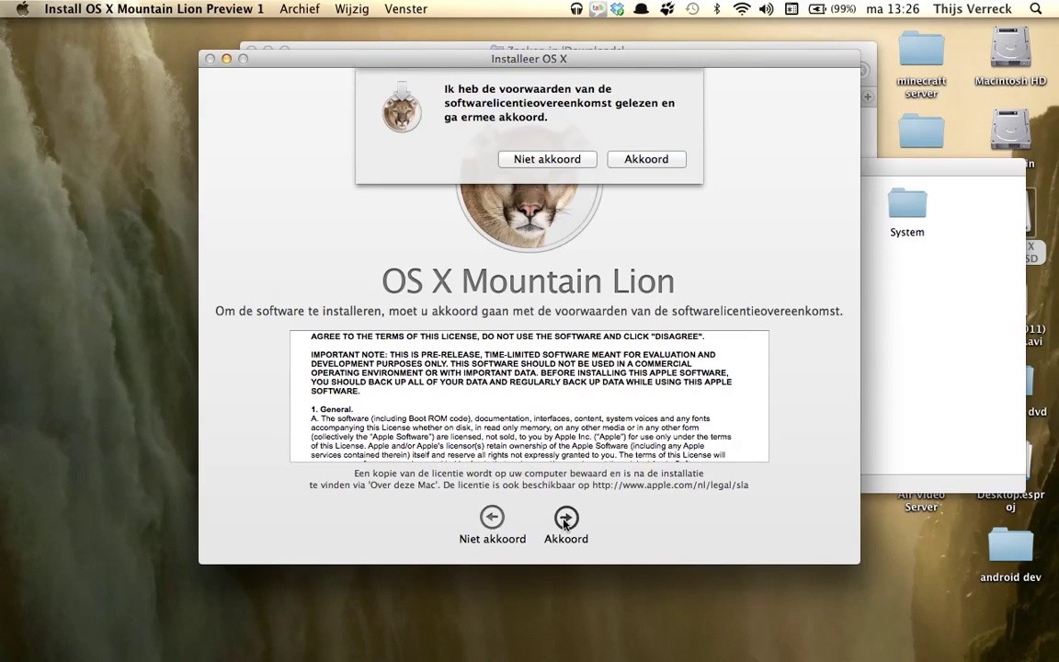
click(631, 161)
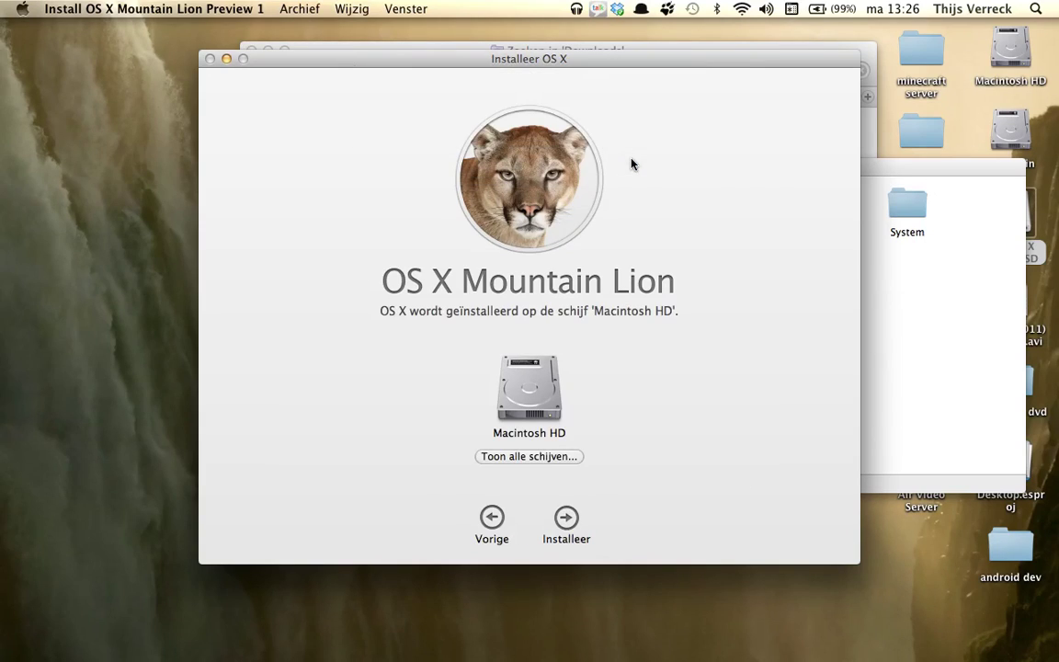
- Choose the Mountain Lion disk under Toon alle schijven... as destination, then quit the installer
click(538, 457)
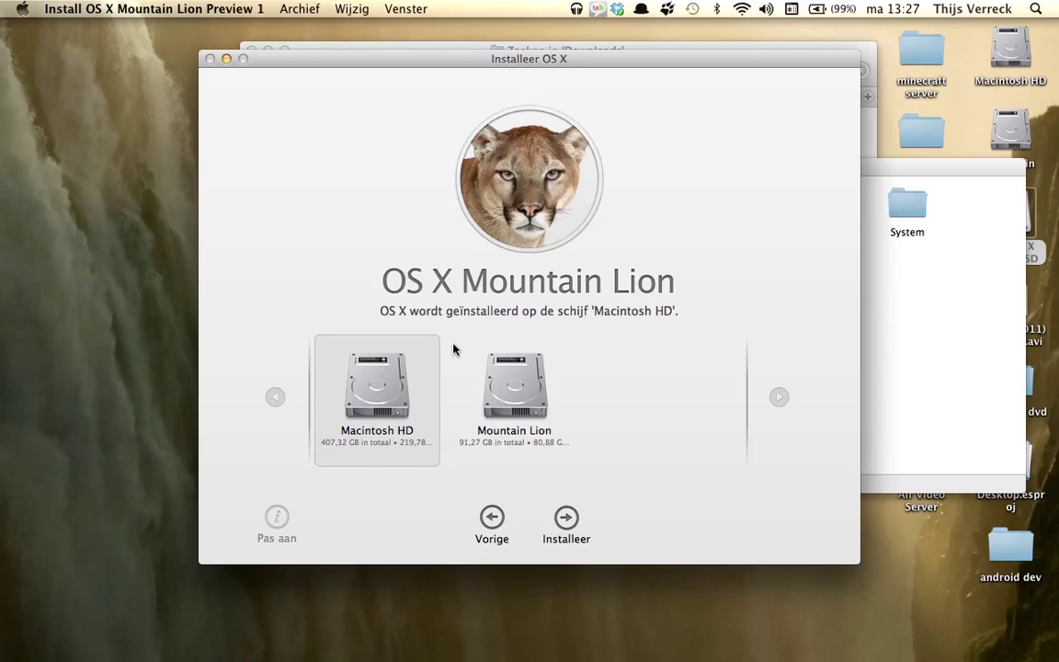
click(517, 415)
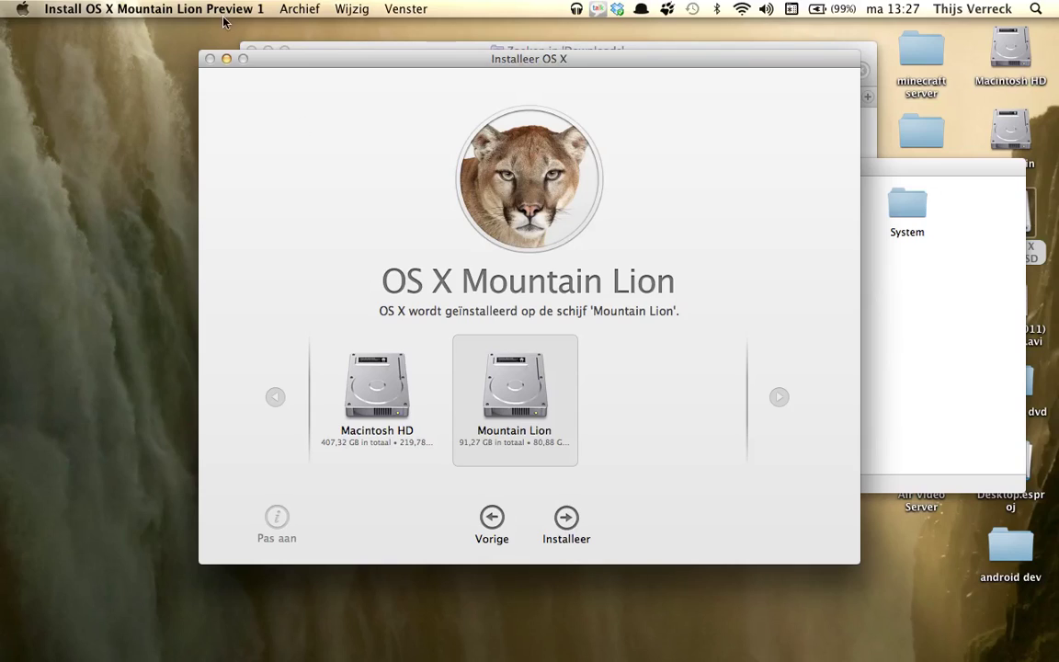
key(super+q)
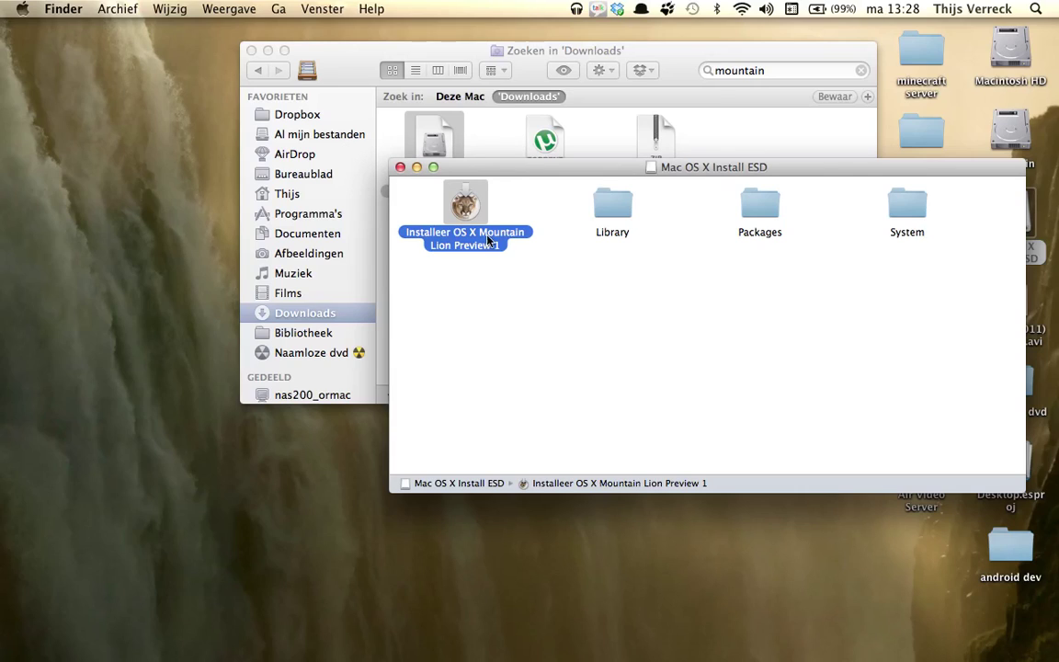
- Drag the Mac OS X Install ESD window to the top of the screen over the Downloads search
mouse_move(567, 175)
mouse_down()
mouse_move(467, 349)
mouse_move(782, 397)
mouse_up()
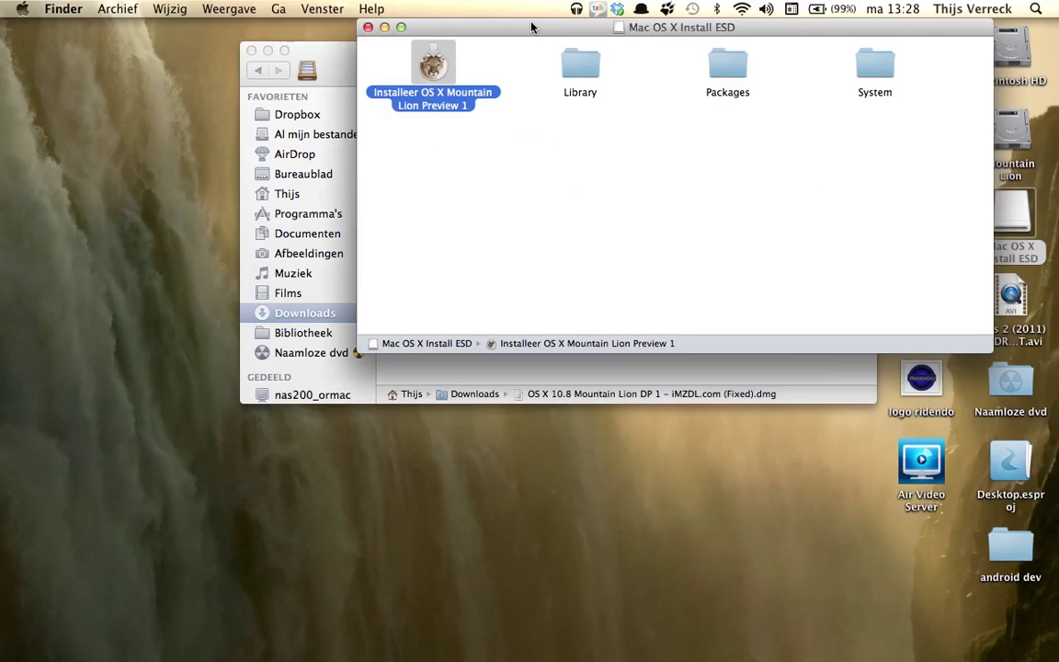
mouse_move(782, 396)
mouse_down()
mouse_move(529, 43)
mouse_move(424, 103)
mouse_move(413, 99)
mouse_up()
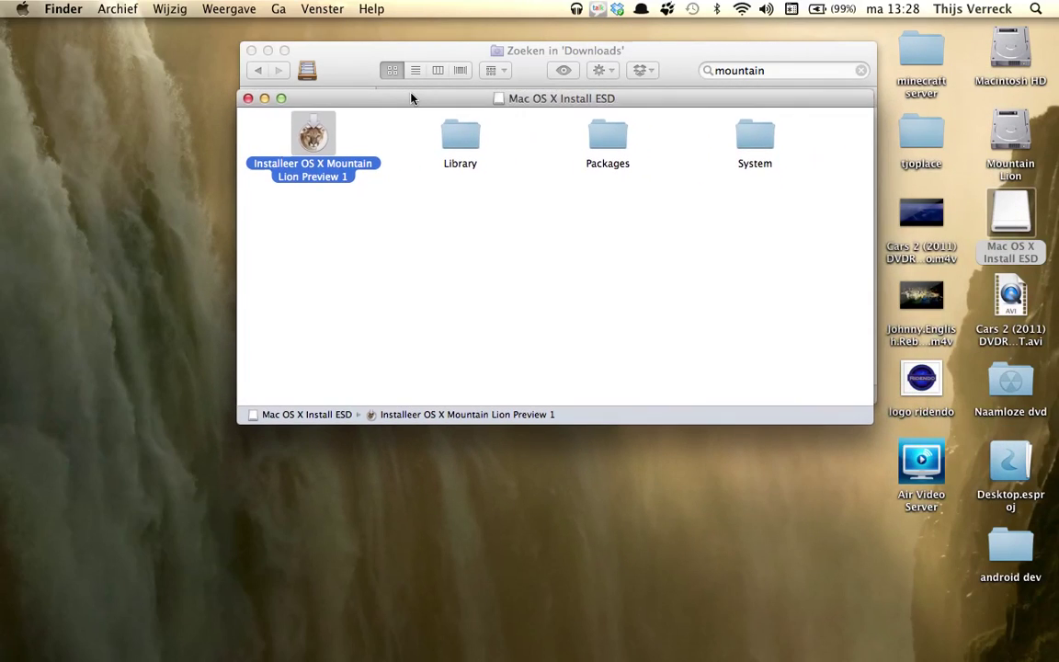